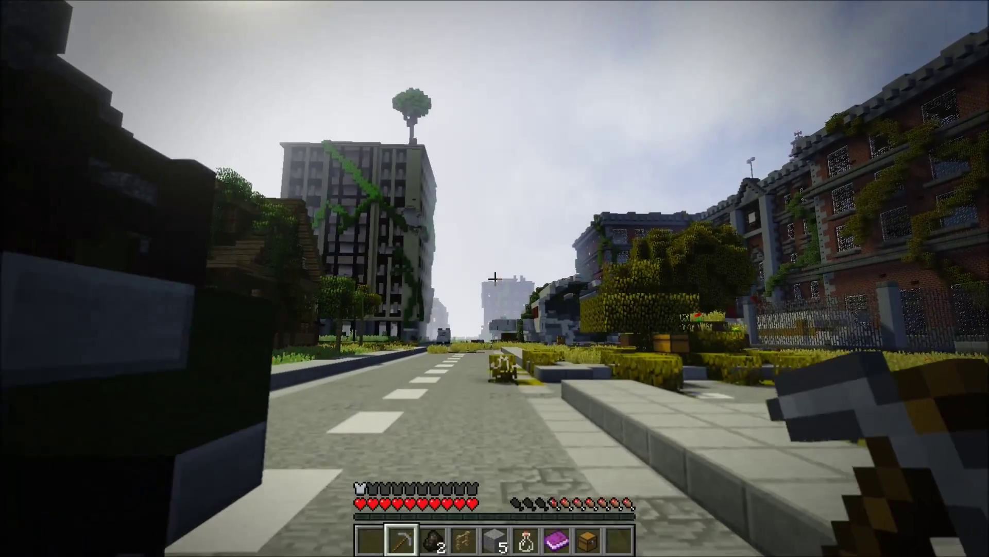
- Walk the overgrown city streets past the brick buildings and show the F3 debug coordinates
key("w")
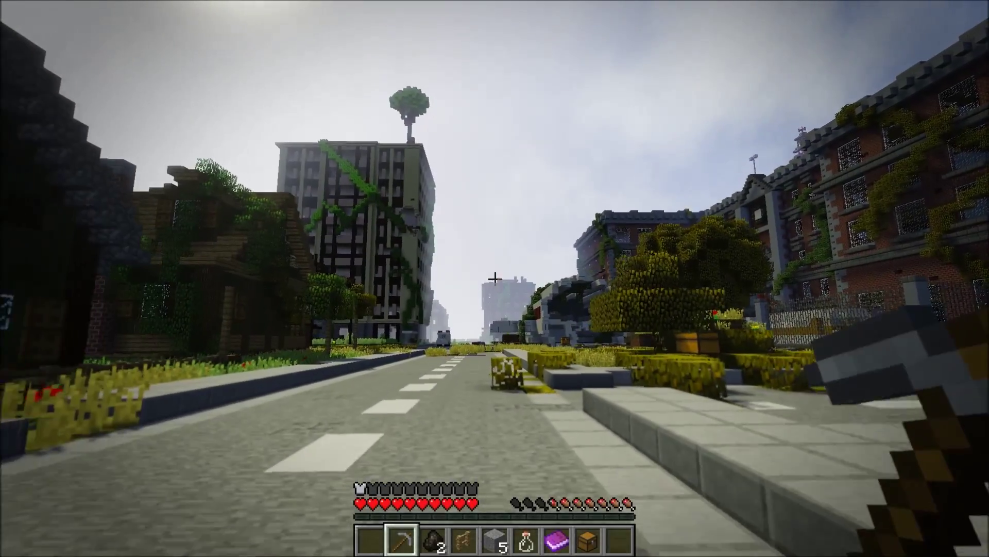
key("w")
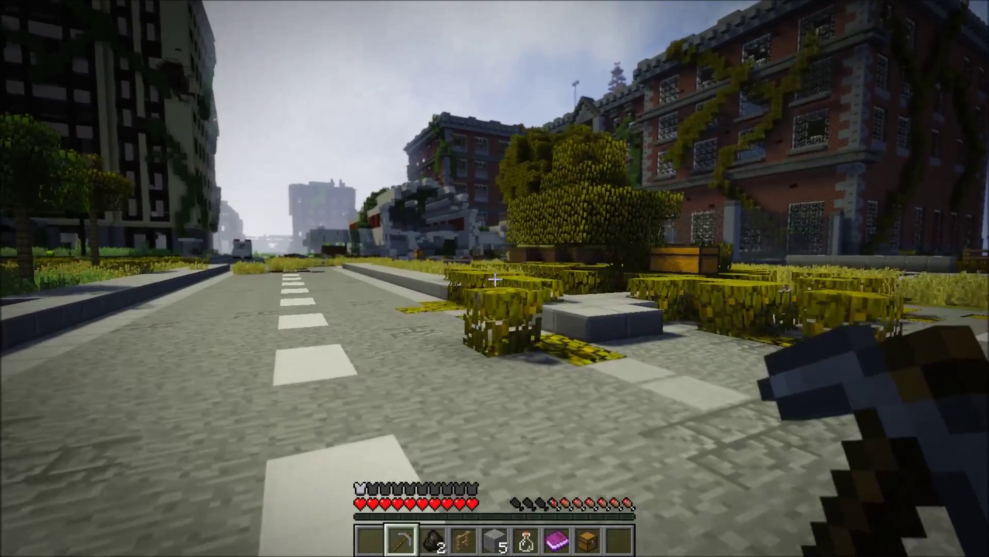
key("w")
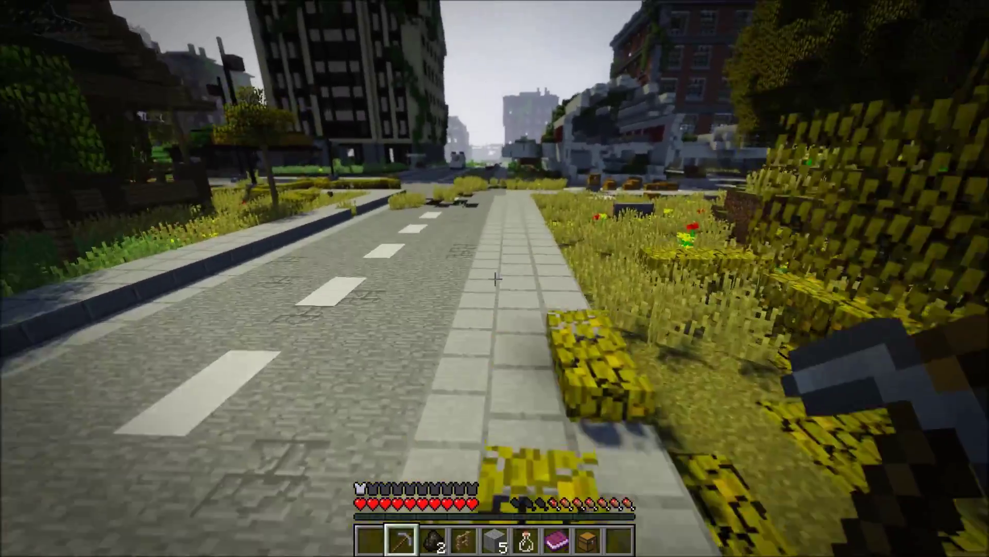
key("w")
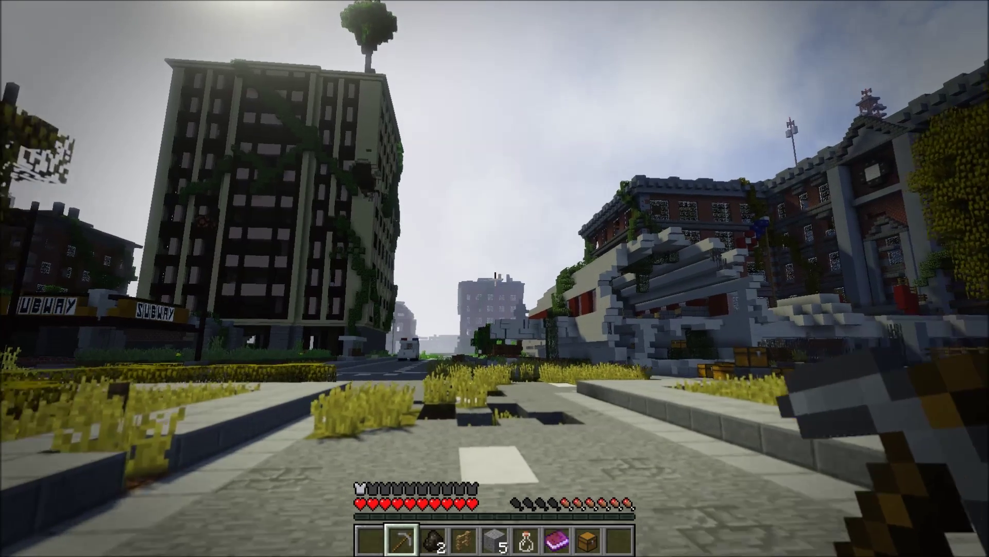
key("w")
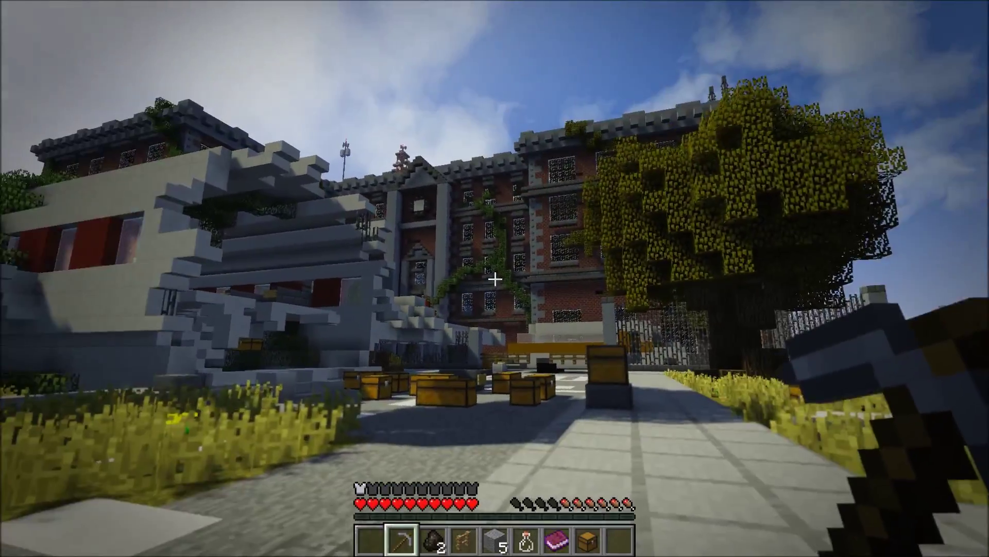
key("F3")
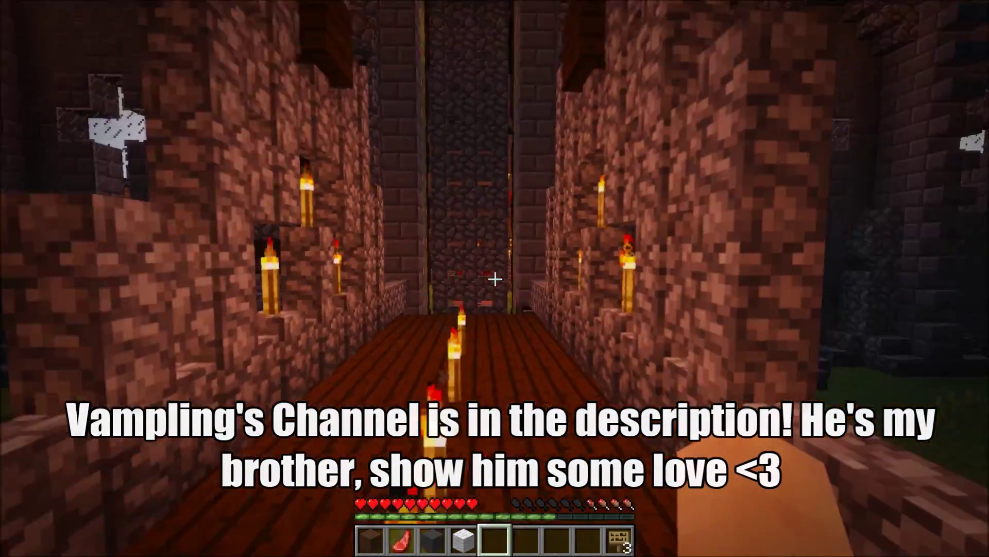
- Toggle the F3 OptiFine debug overlay, then walk through the nether-brick castle's pillars and passages
key("F3")
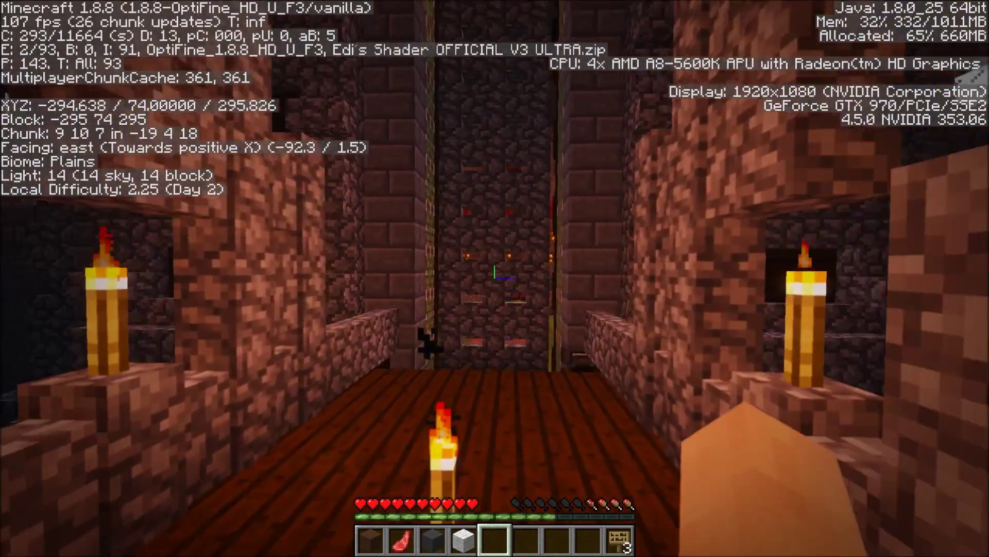
key("F3")
key("w")
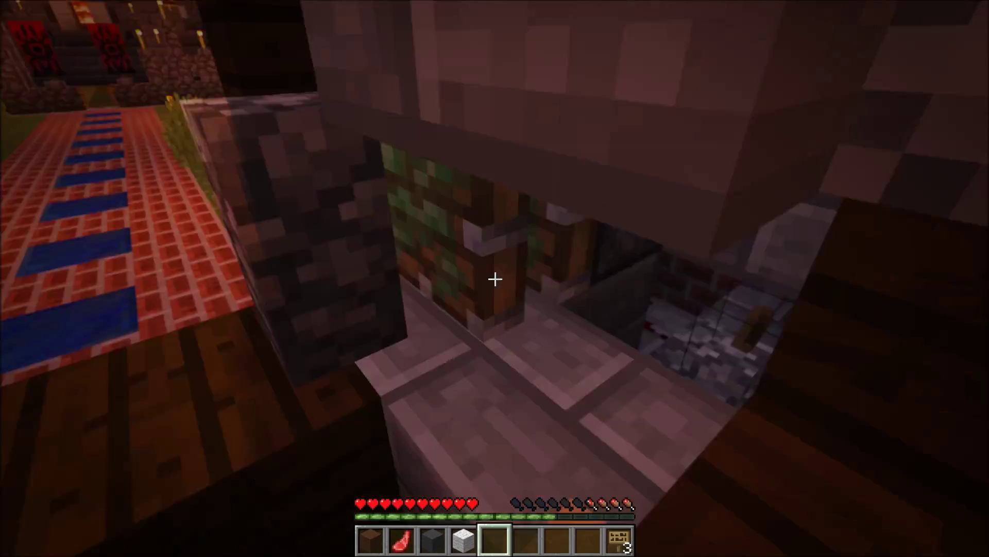
key("w")
key("w")
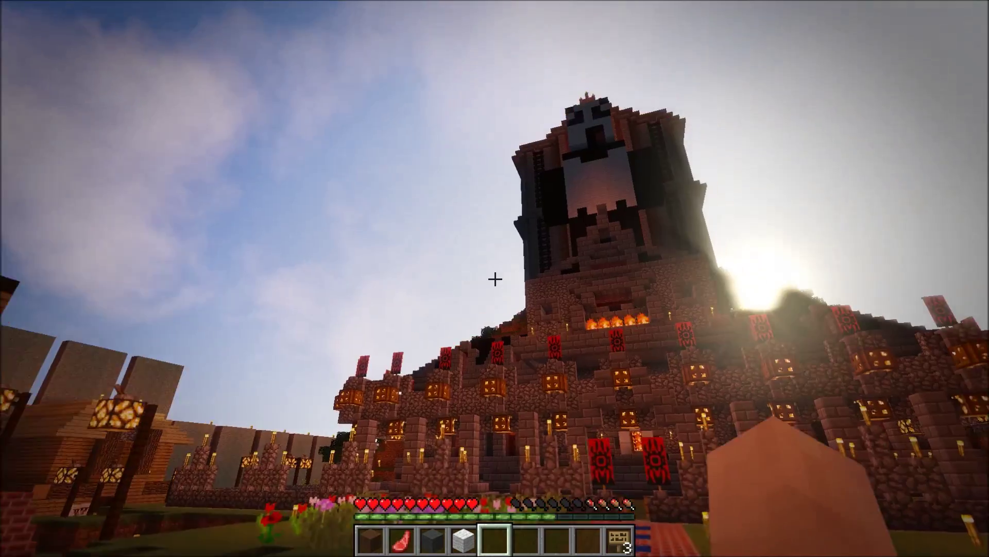
key("c")
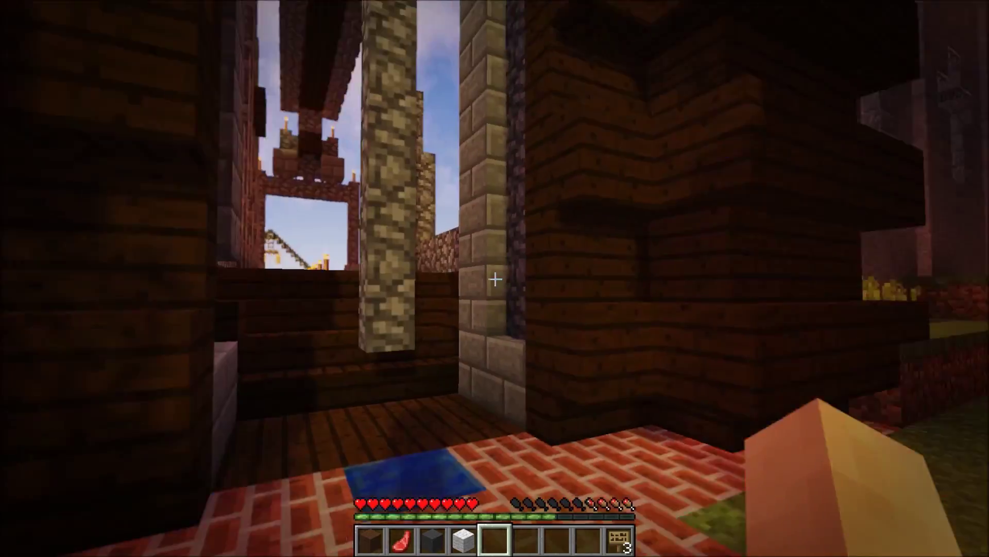
key("w")
key("w")
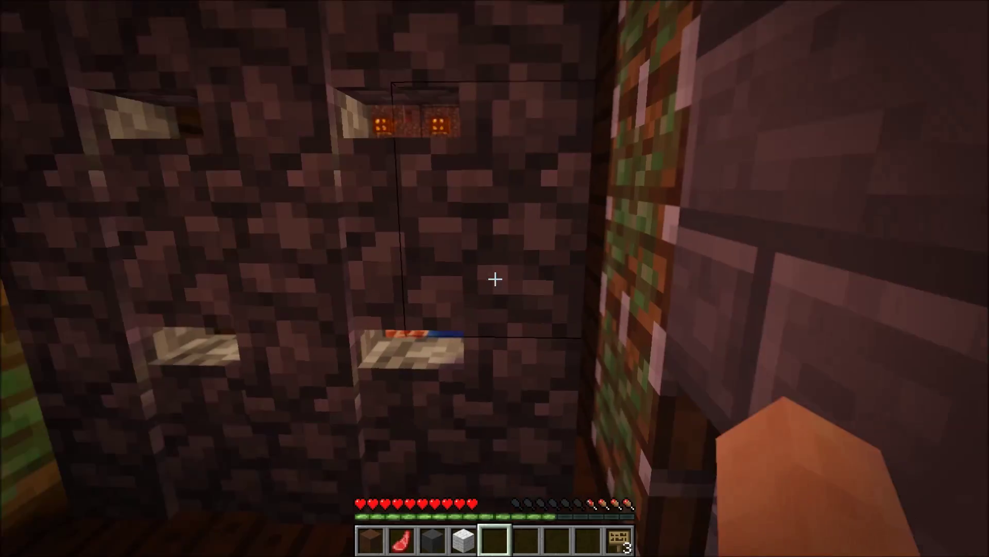
key("w")
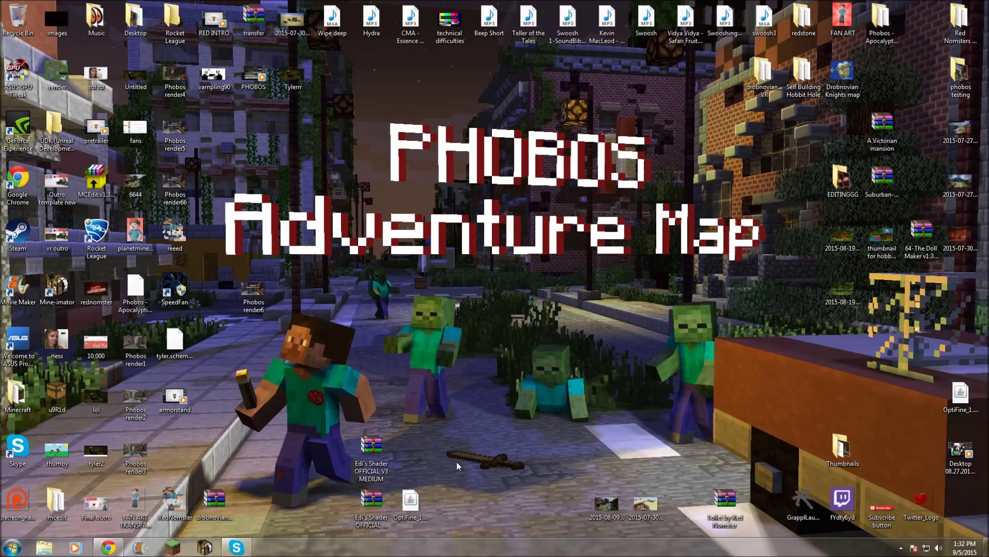
left_click_drag(451, 518, 332, 427)
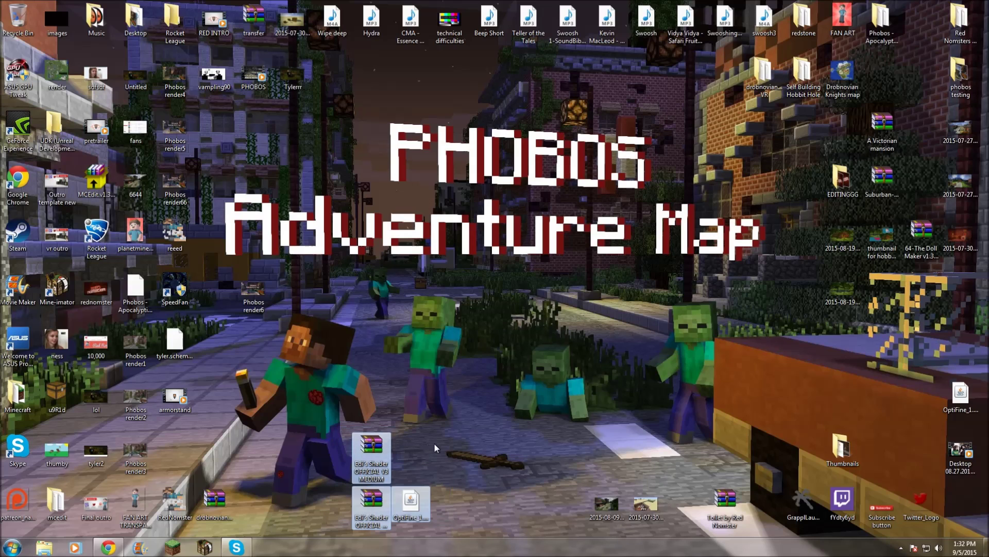
left_click(410, 504)
left_click(394, 487)
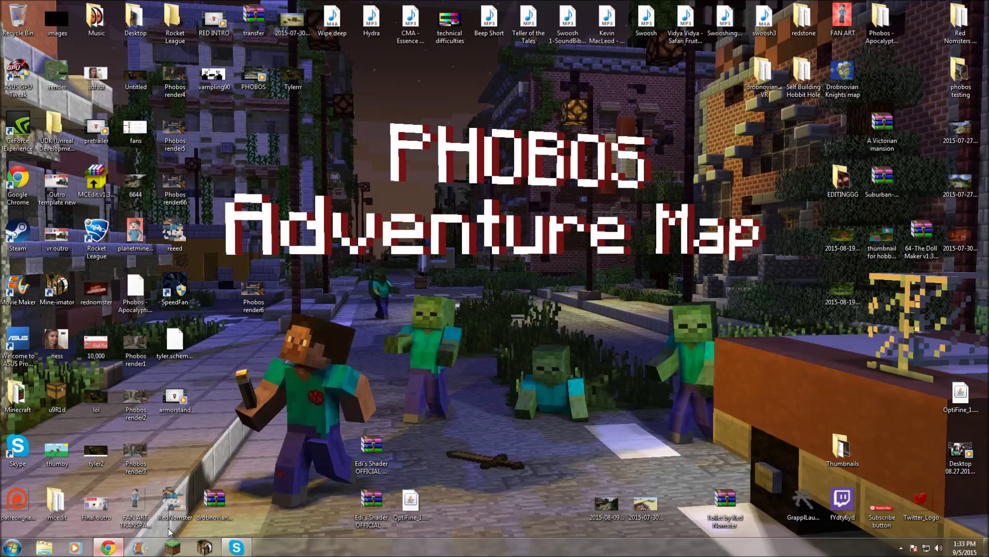
left_click(109, 547)
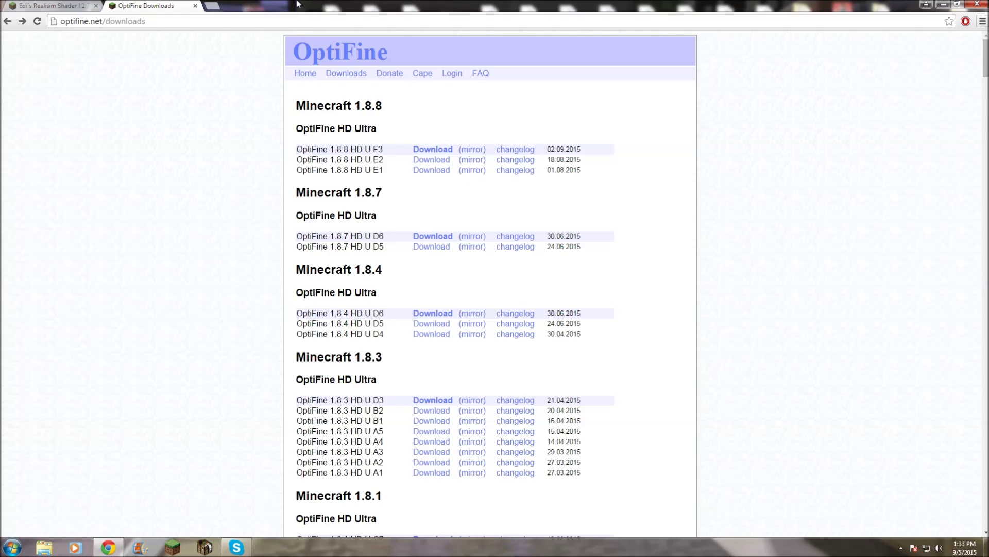
- From the Edi's Realism Shader forum thread, open the Edi´s_Shader_V3 MediaFire download folder
left_click(66, 6)
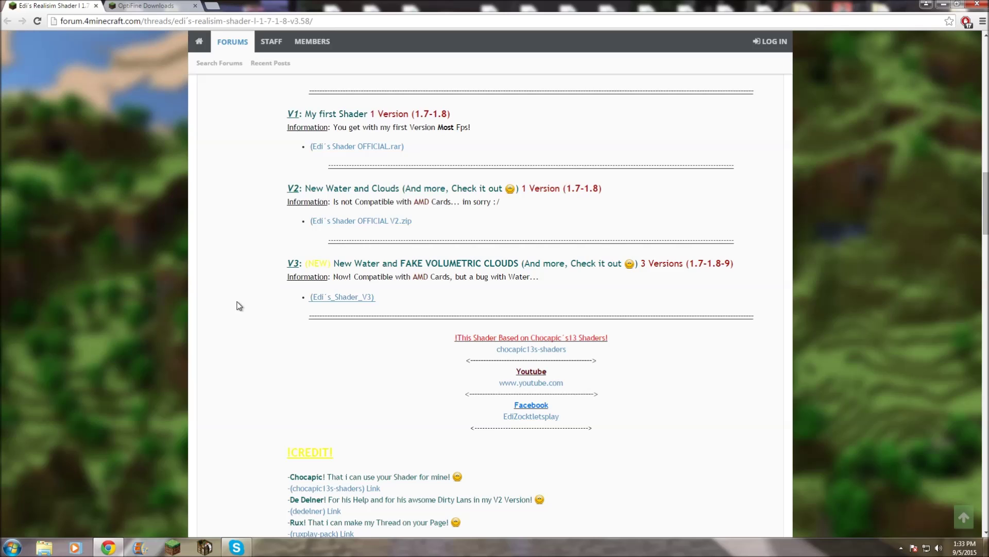
scroll(257, 294, "up", 3)
scroll(261, 292, "down", 2)
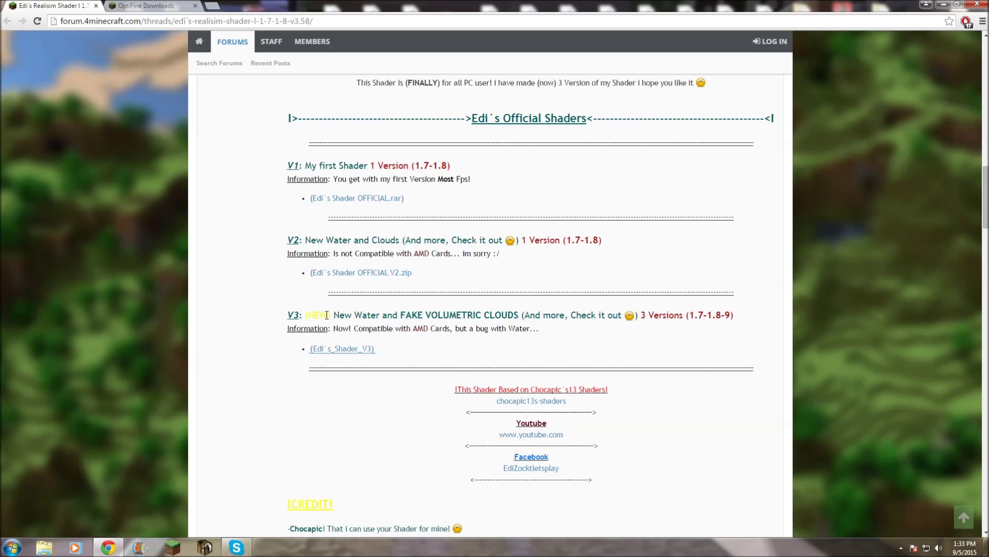
left_click(343, 351)
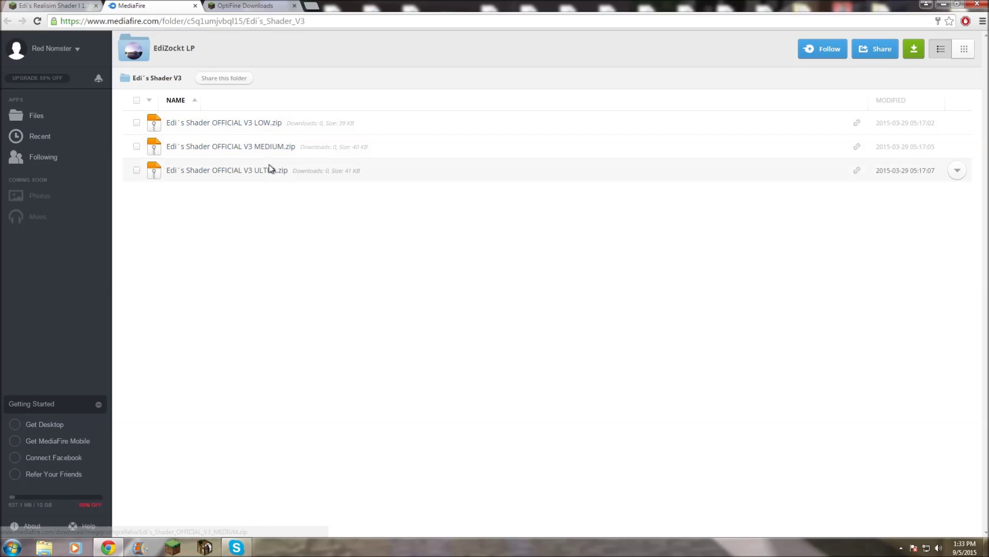
- Close the MediaFire tab, highlight OptiFine 1.8.8 HD U F3 on the downloads page, and minimize Chrome
left_click(194, 6)
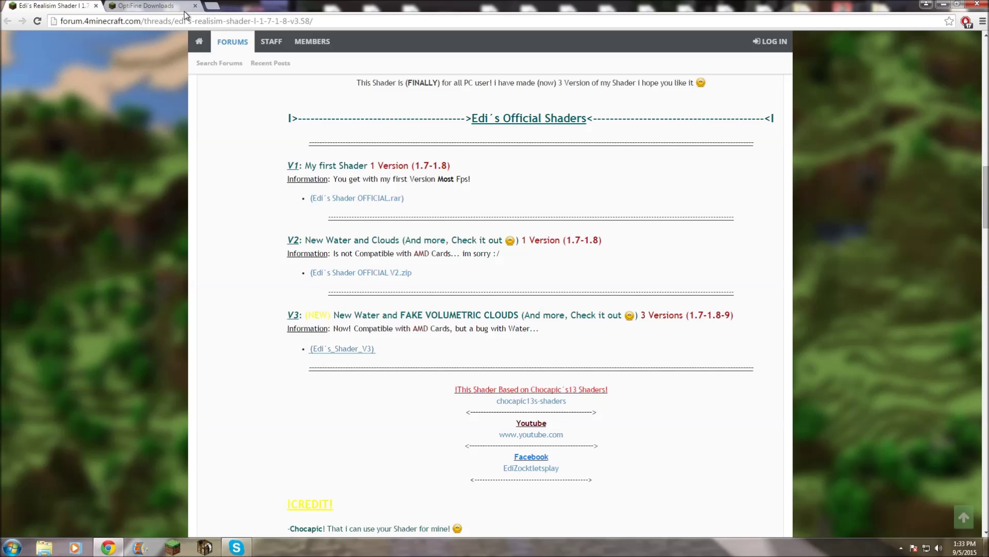
left_click(156, 4)
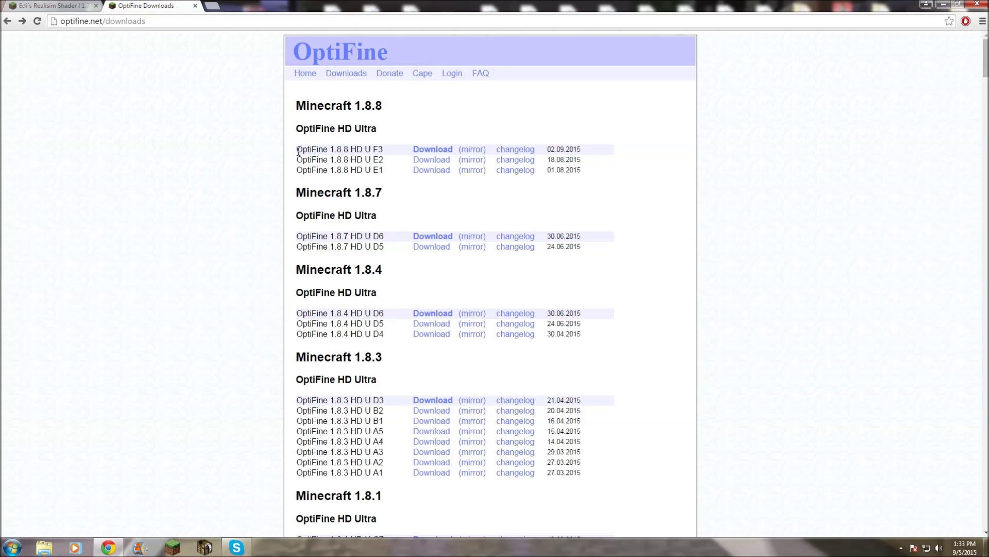
left_click_drag(298, 149, 368, 150)
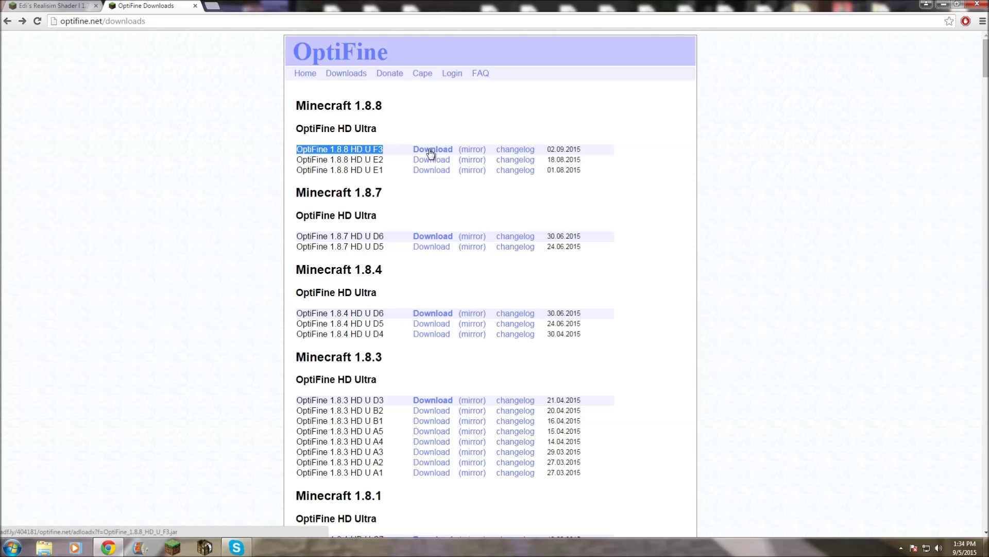
left_click(941, 5)
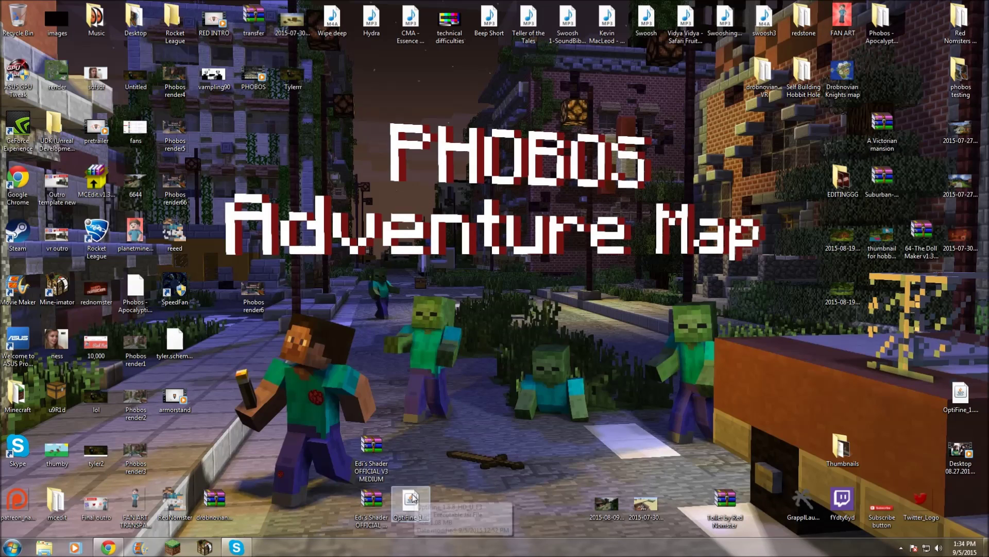
- Select the Edi's Shader zips and move the OptiFine 1.8.8 HD U F3 file up the desktop
left_click_drag(316, 419, 376, 523)
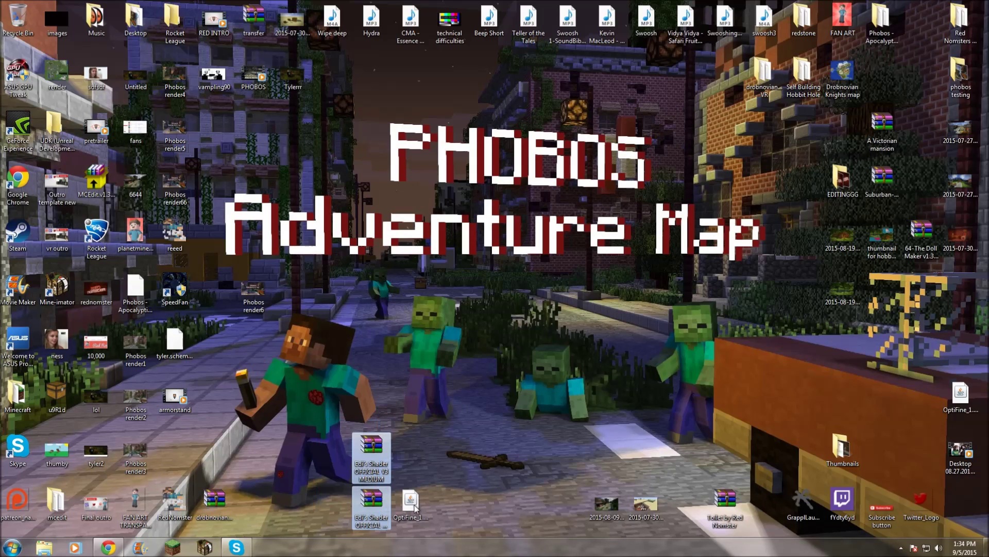
left_click(411, 503)
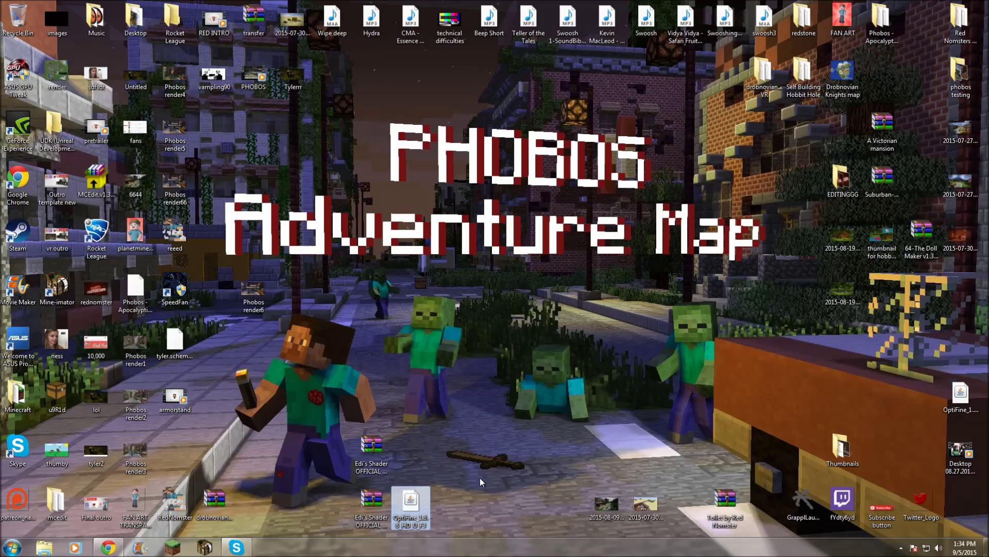
left_click_drag(418, 501, 456, 397)
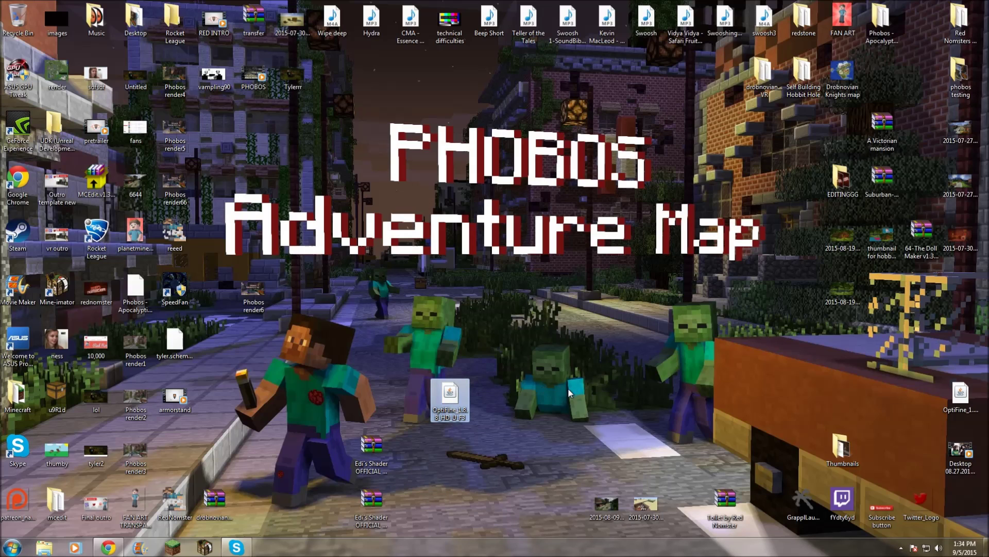
- Run the OptiFine installer, install it into Minecraft, and dismiss the success message
key("Return")
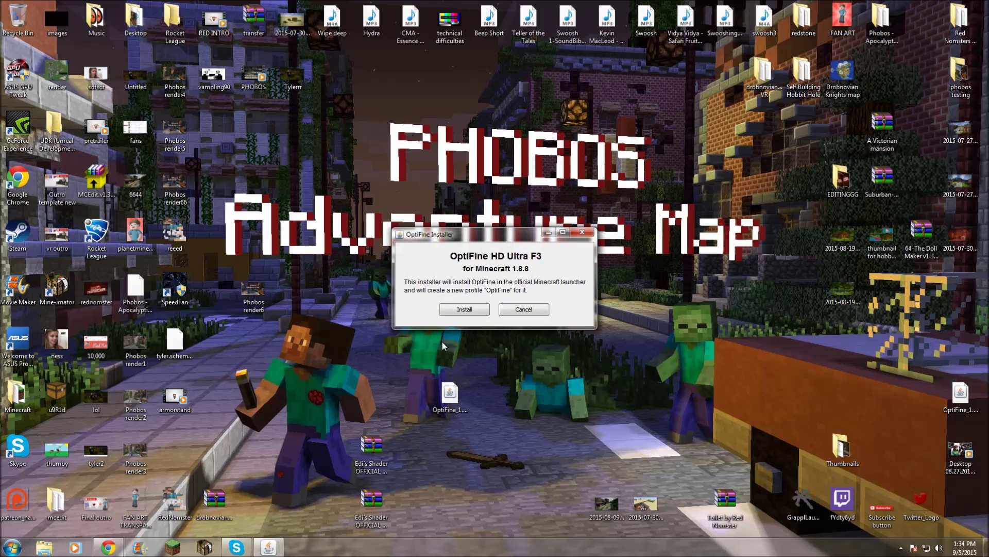
left_click(484, 312)
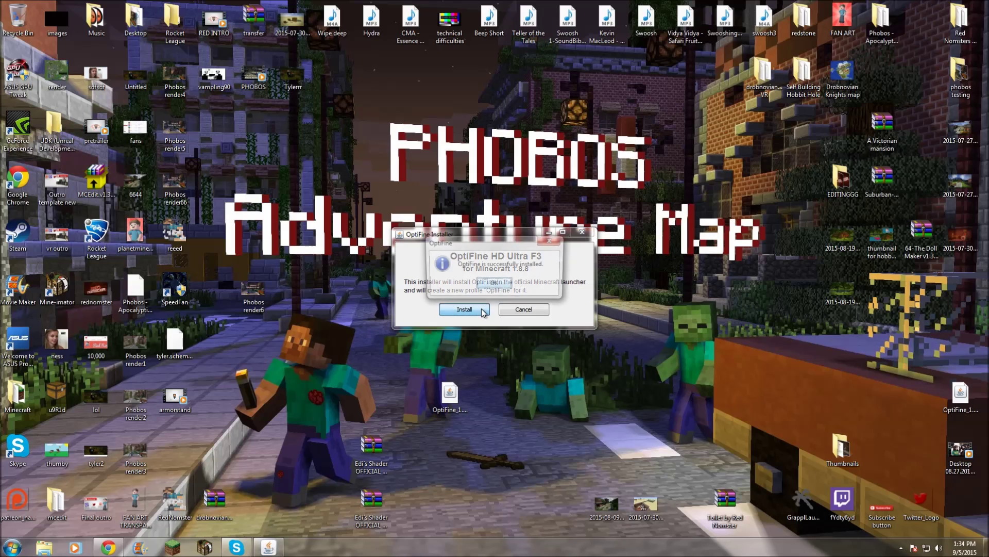
left_click(506, 291)
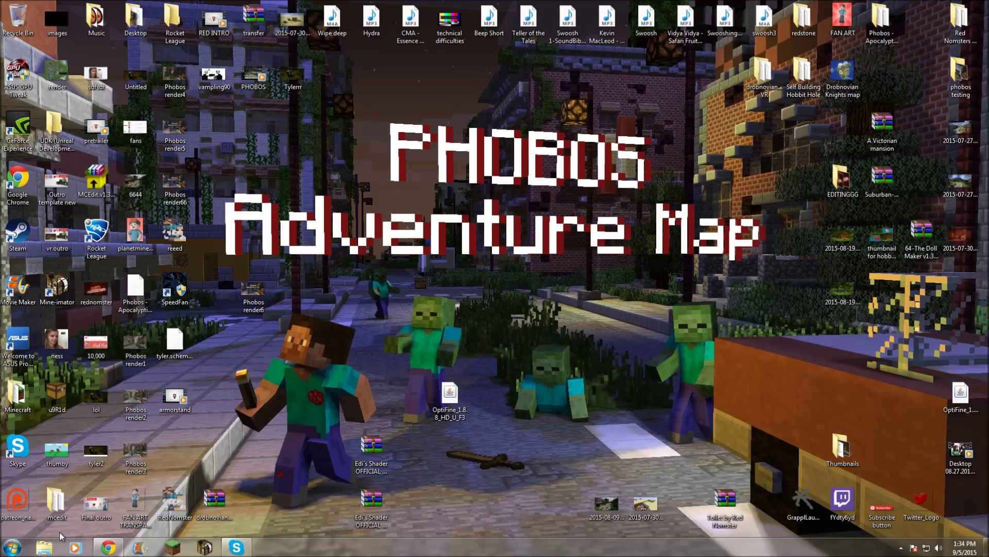
- Open the %appdata% folder and browse into .minecraft to the shaderpacks folder
left_click(3, 549)
type("%appdata%")
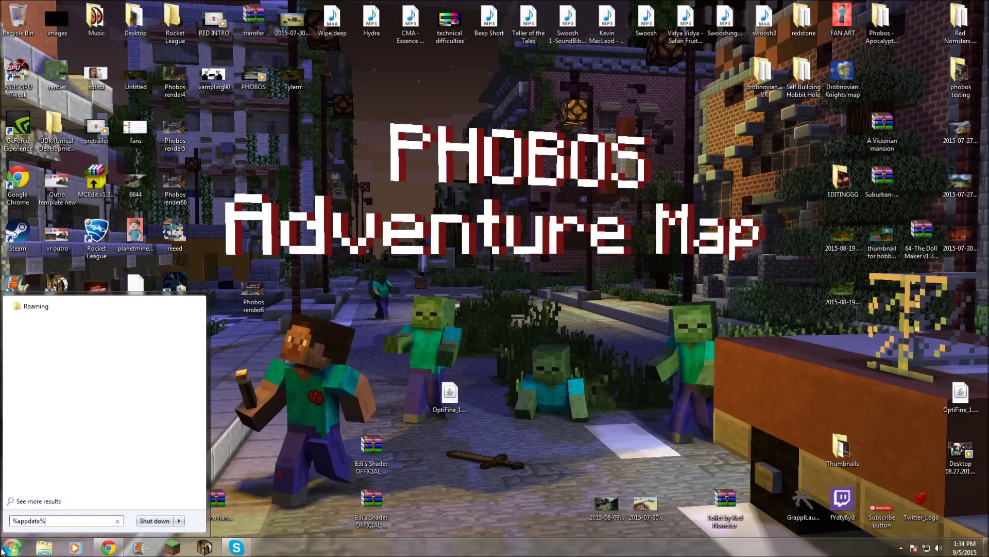
key("Return")
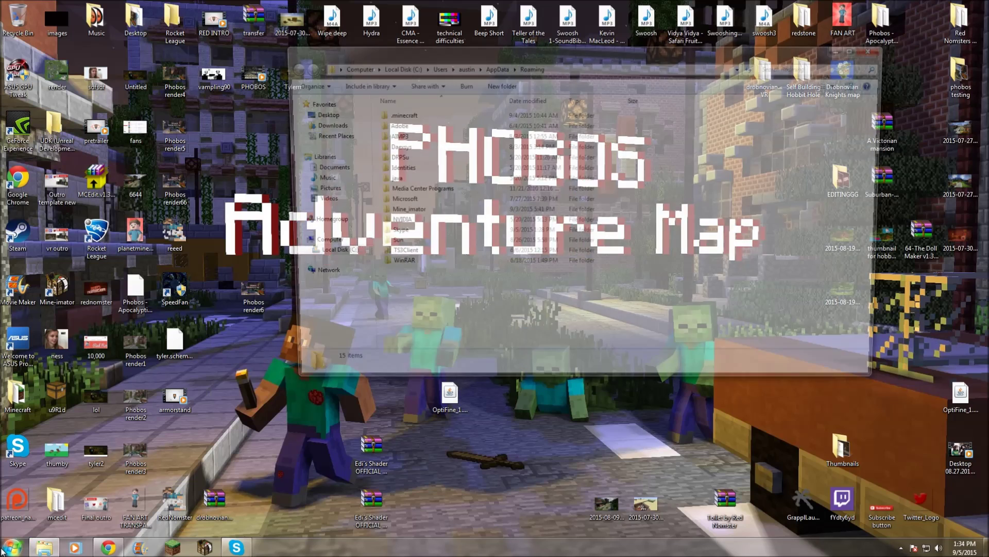
double_click(419, 115)
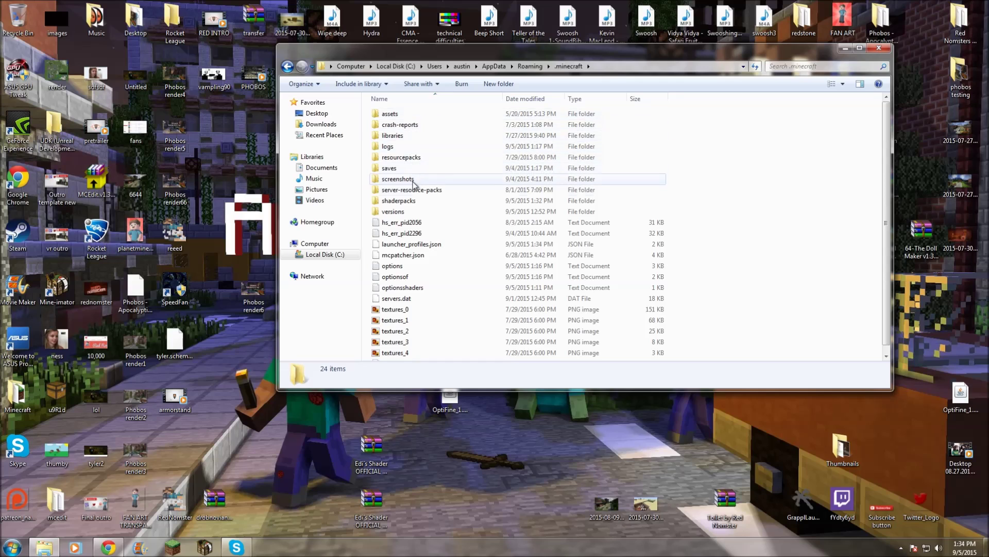
left_click(415, 202)
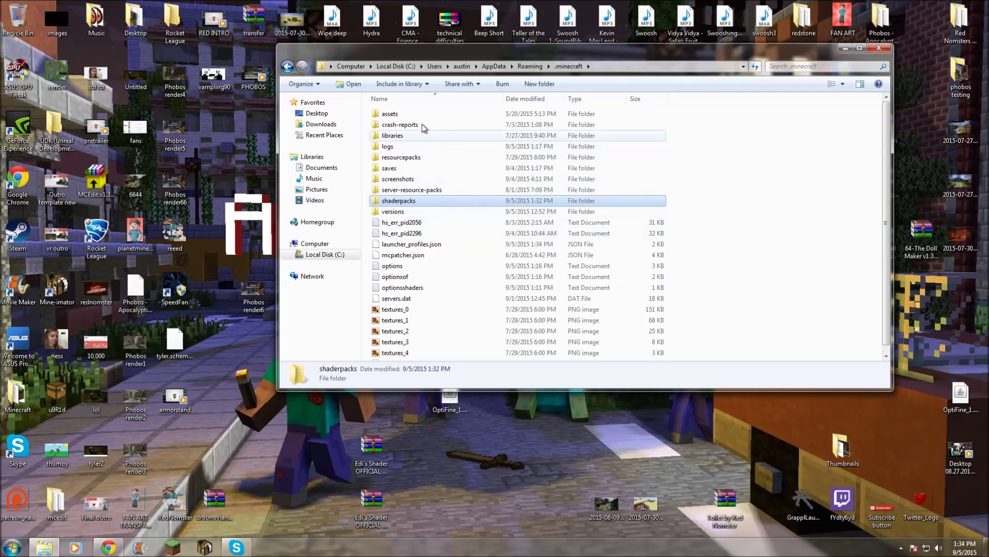
- Drag both Edi's Shader V3 MEDIUM and ULTRA zips into shaderpacks, then close the window
right_click(720, 188)
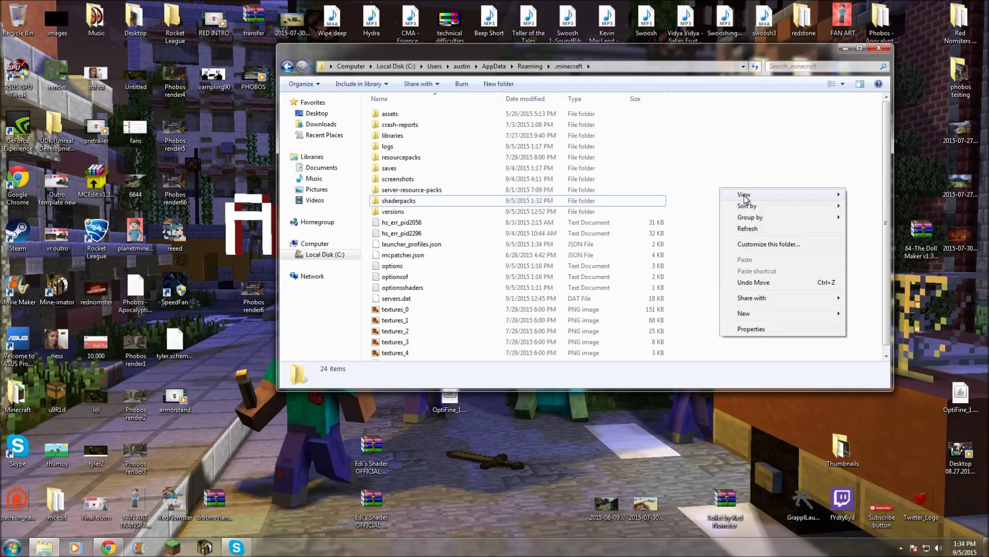
mouse_move(752, 313)
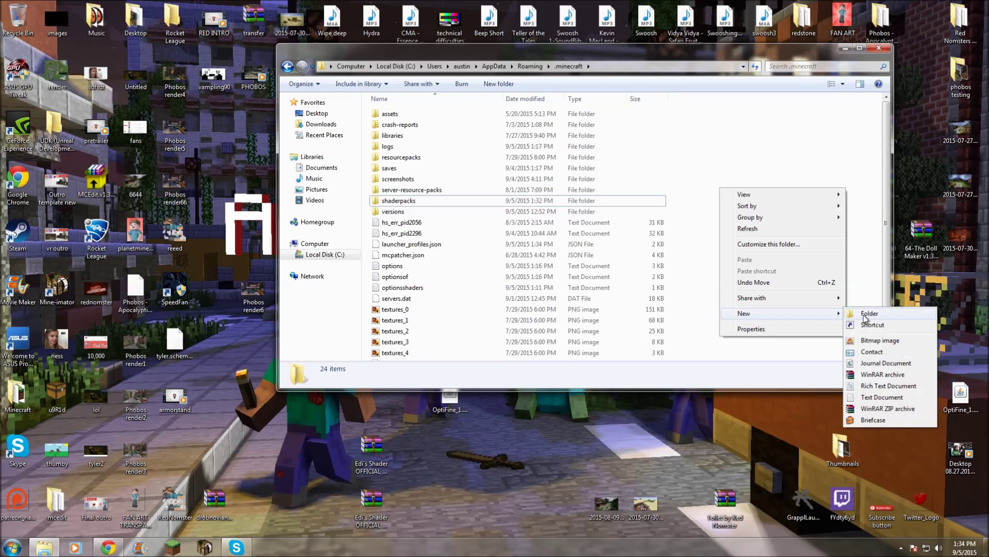
left_click(784, 147)
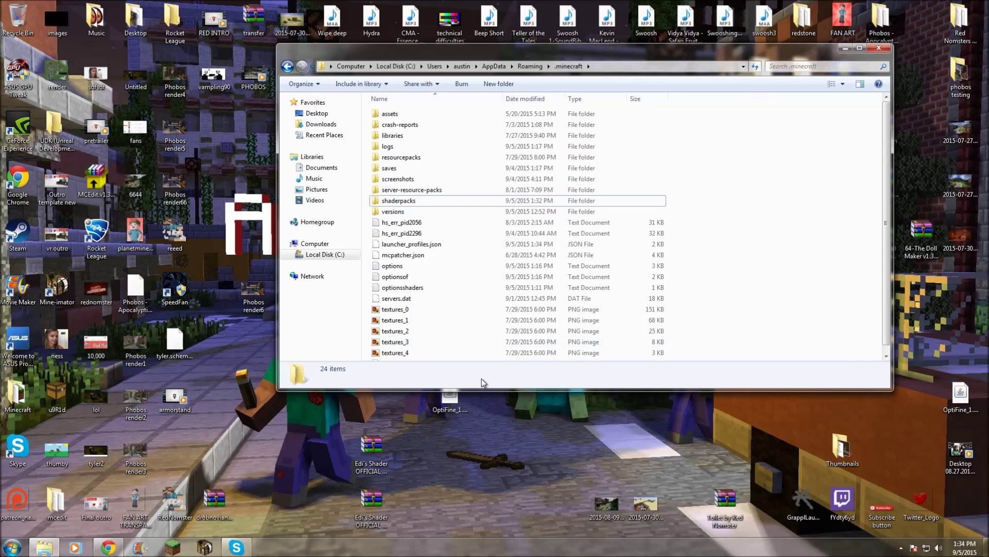
double_click(398, 200)
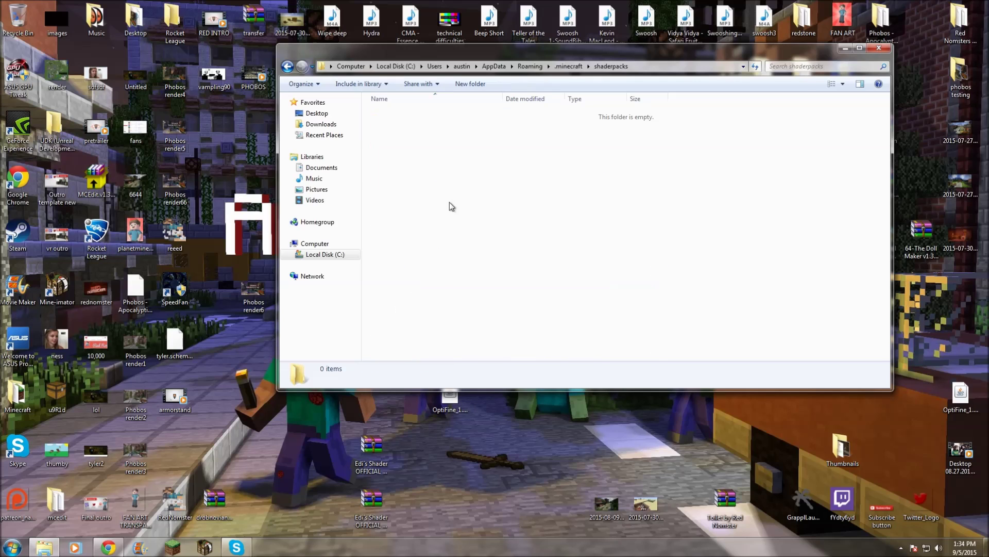
left_click_drag(335, 435, 484, 206)
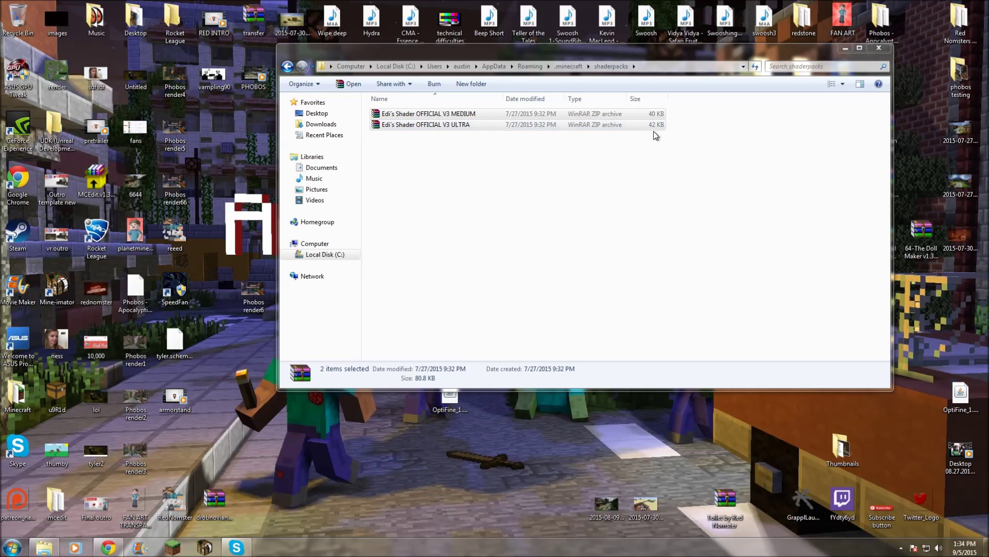
left_click(878, 50)
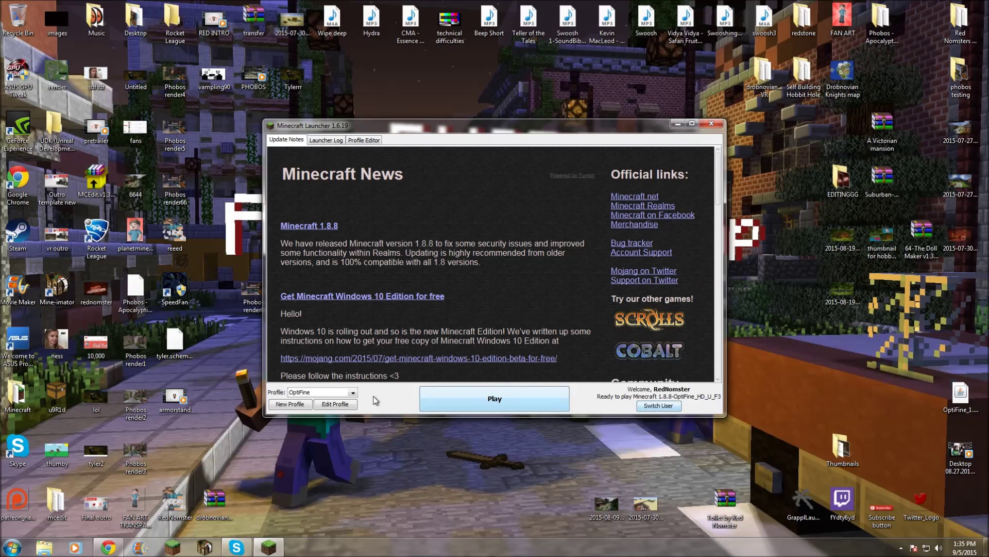
- Reselect the OptiFine profile over 1.8-ShadersMod, check its settings unchanged, and launch the game
left_click(353, 392)
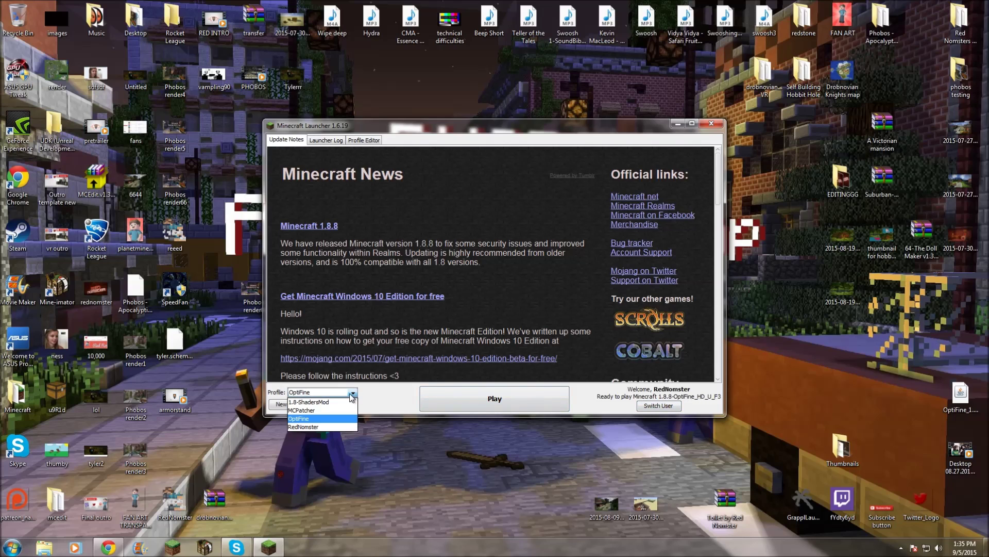
left_click(324, 402)
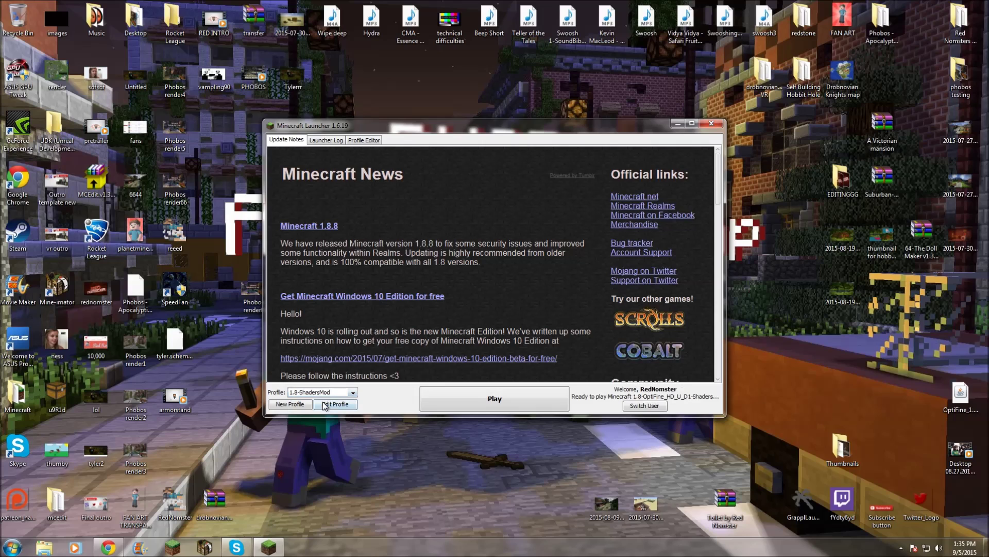
left_click(353, 393)
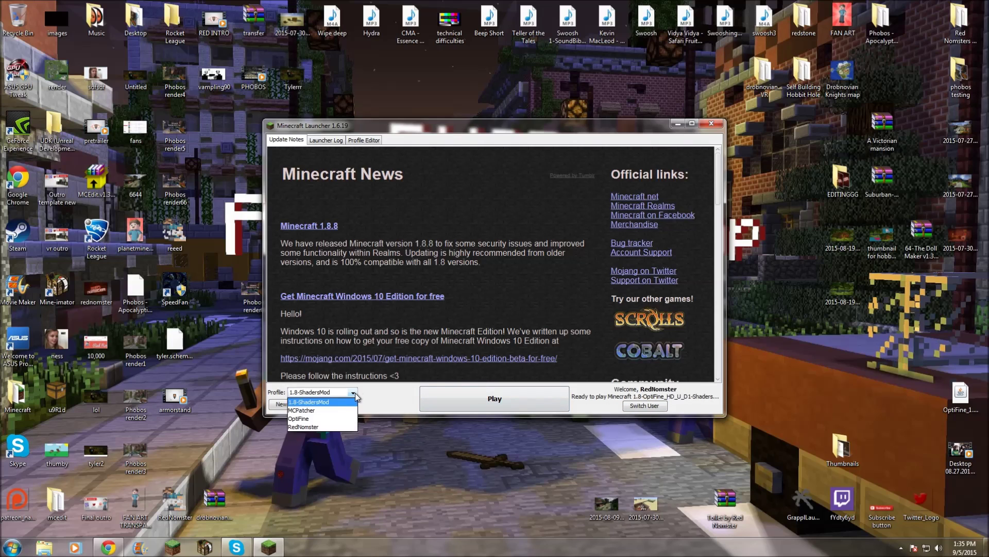
left_click(325, 418)
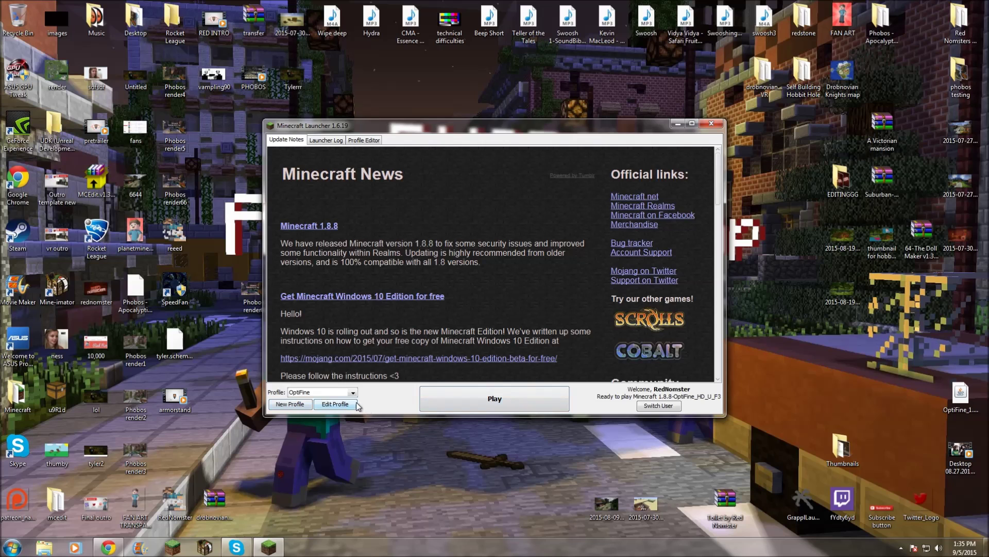
left_click(335, 404)
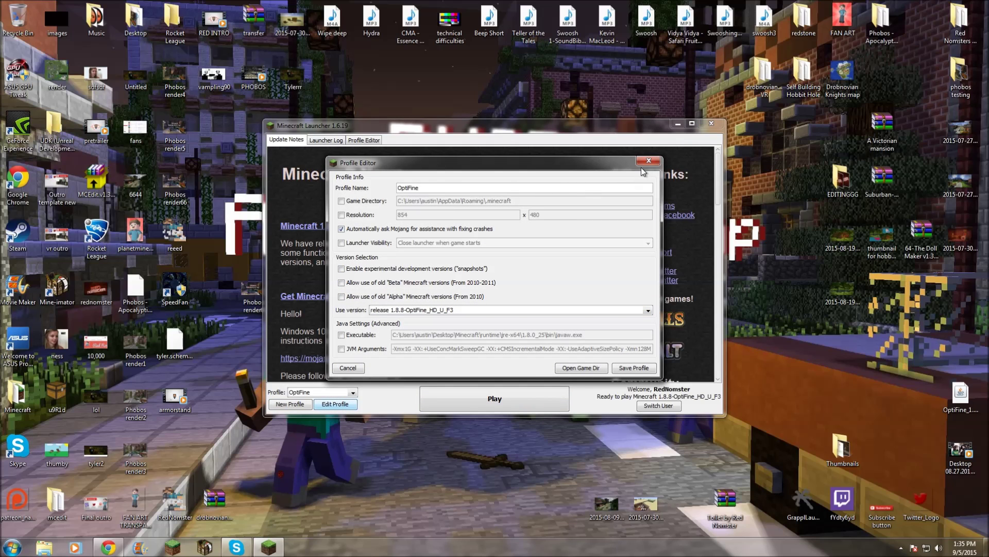
left_click(648, 161)
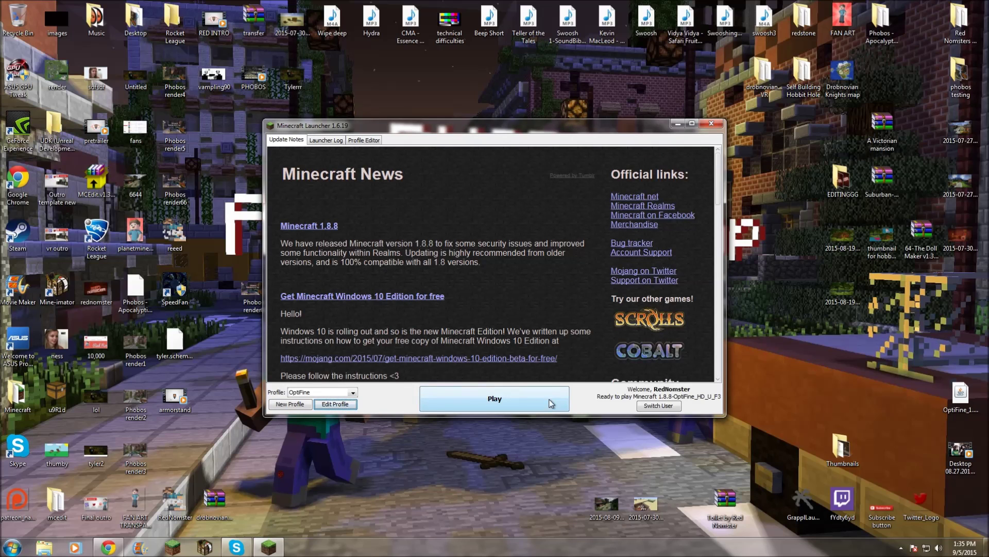
left_click(548, 406)
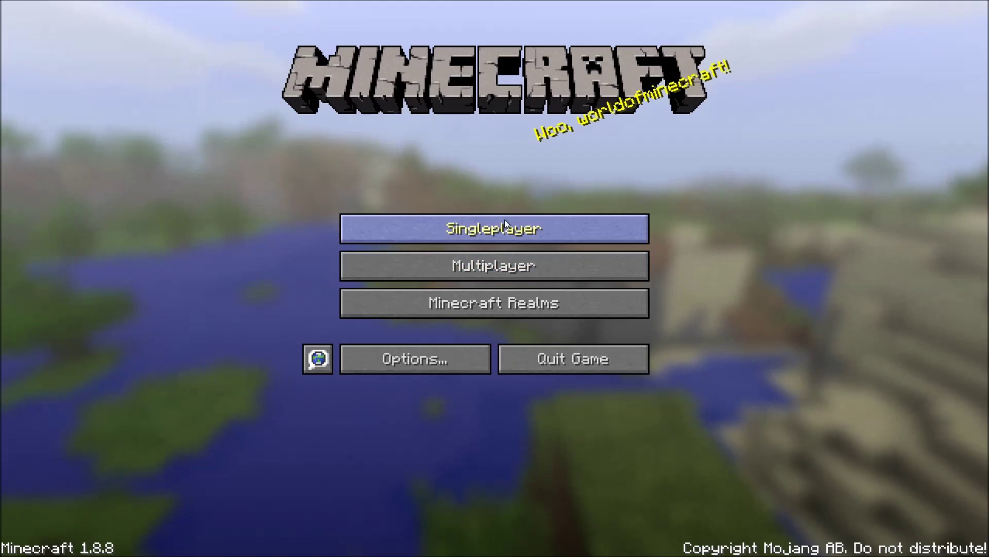
- Back out of Singleplayer, open Minecraft Realms, and join the realm's online world
left_click(505, 221)
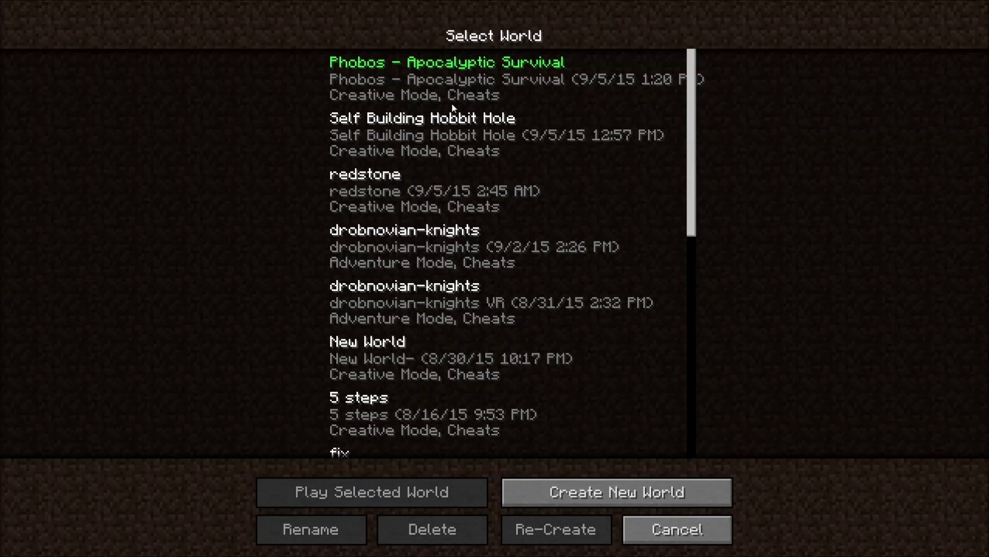
left_click(677, 529)
left_click(479, 303)
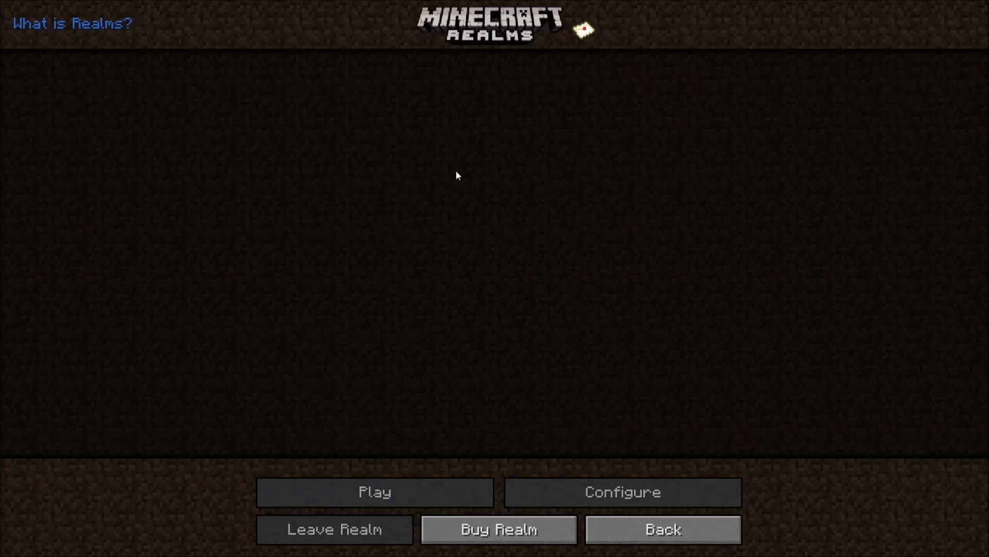
double_click(455, 95)
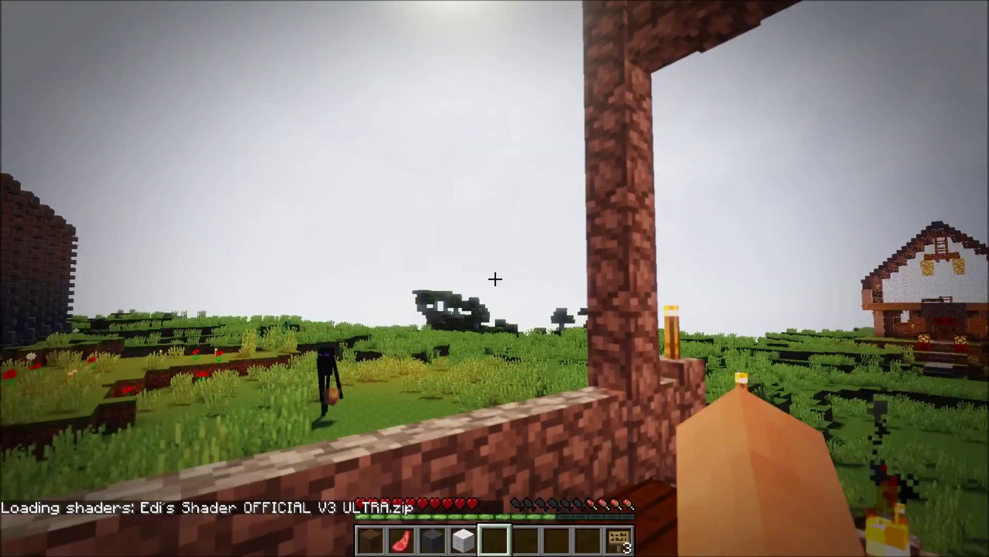
- Choose Edi's Shader OFFICIAL V3 MEDIUM.zip under Video Settings > Shaders and resume walking
key("Escape")
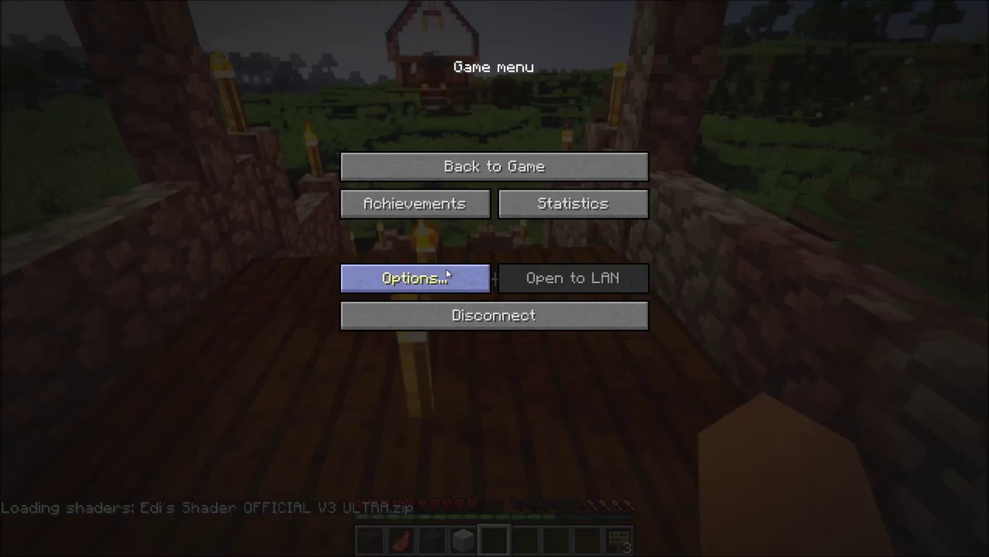
left_click(446, 269)
left_click(424, 249)
left_click(426, 286)
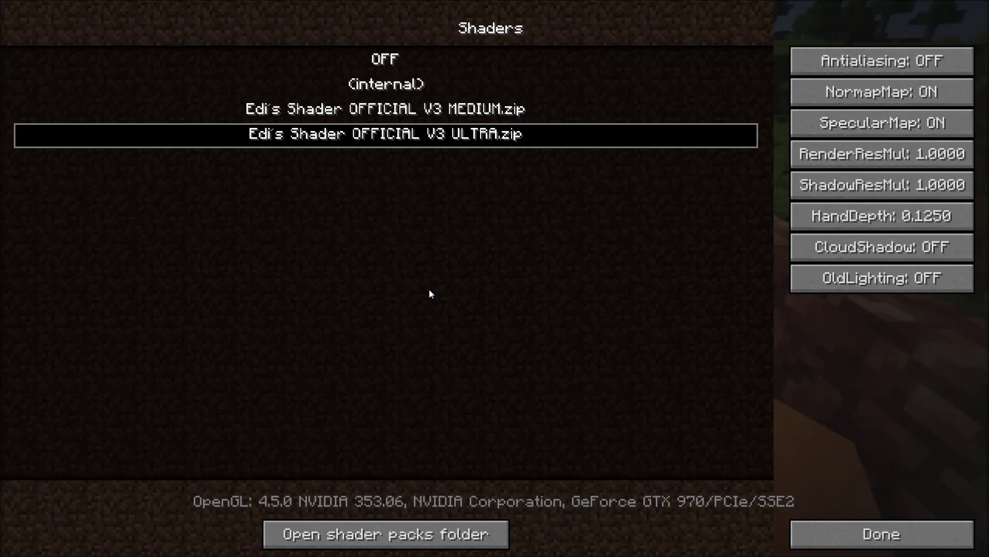
left_click(491, 110)
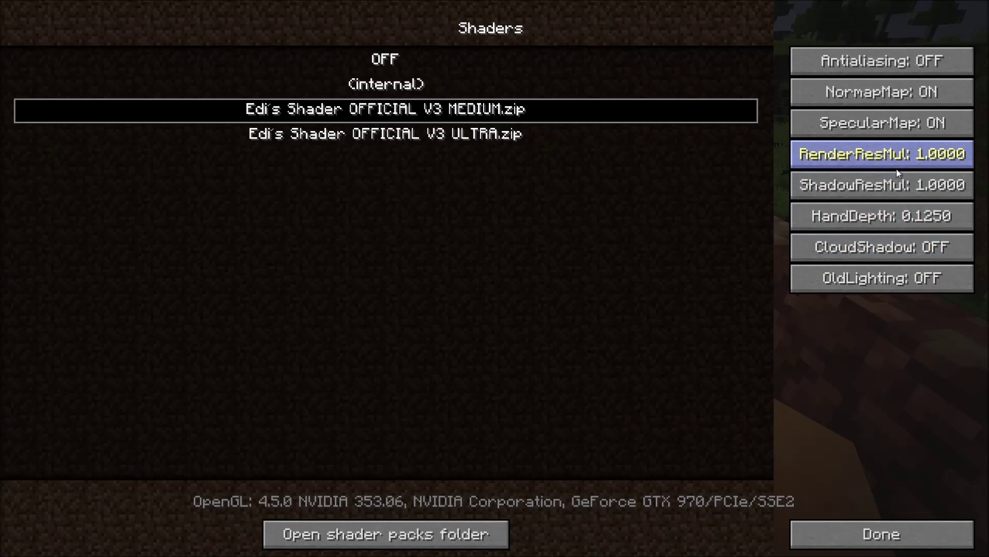
left_click(871, 532)
key("Escape")
key("w")
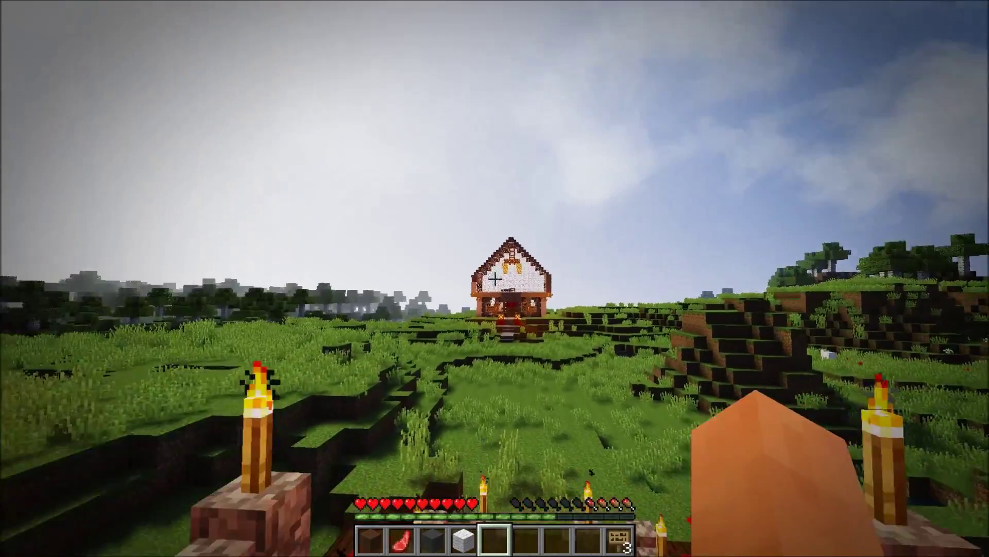